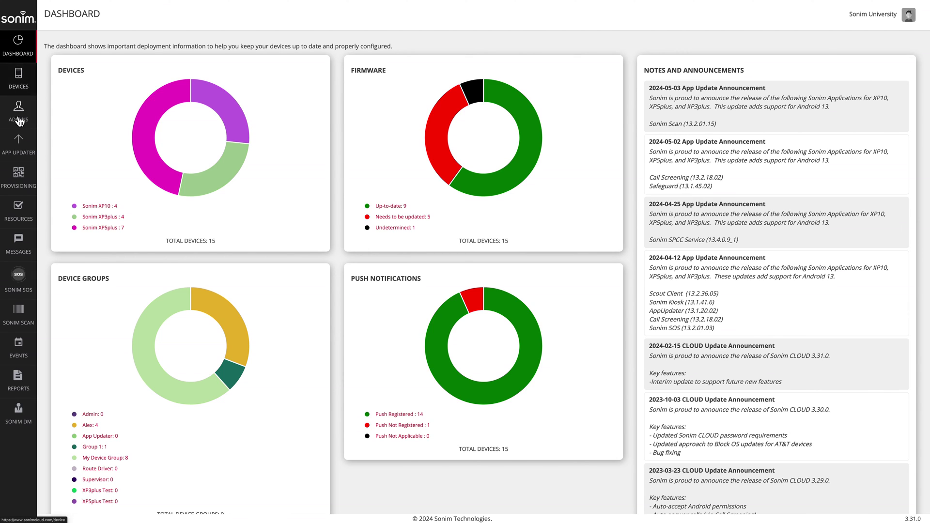
Step: Open the Resources catalogue listing all resource types and their counts
left_click(16, 218)
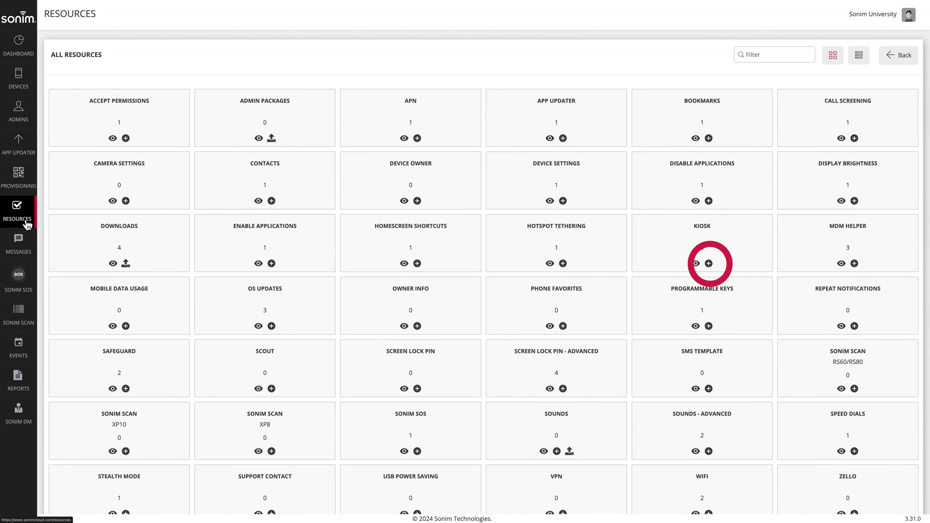
Step: Start a new kiosk resource from the Kiosk tile and name it MyKiosk
left_click(709, 263)
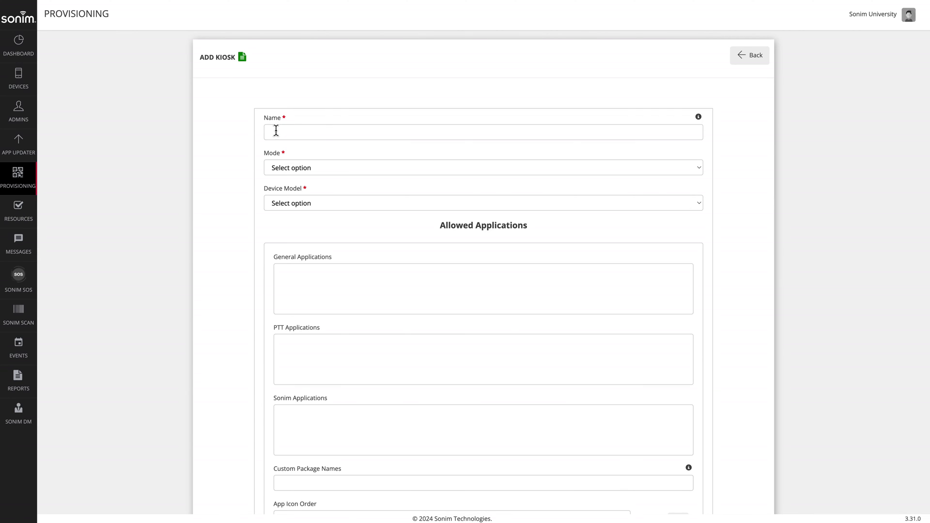
left_click(276, 130)
type("MyKiosk")
key("Tab")
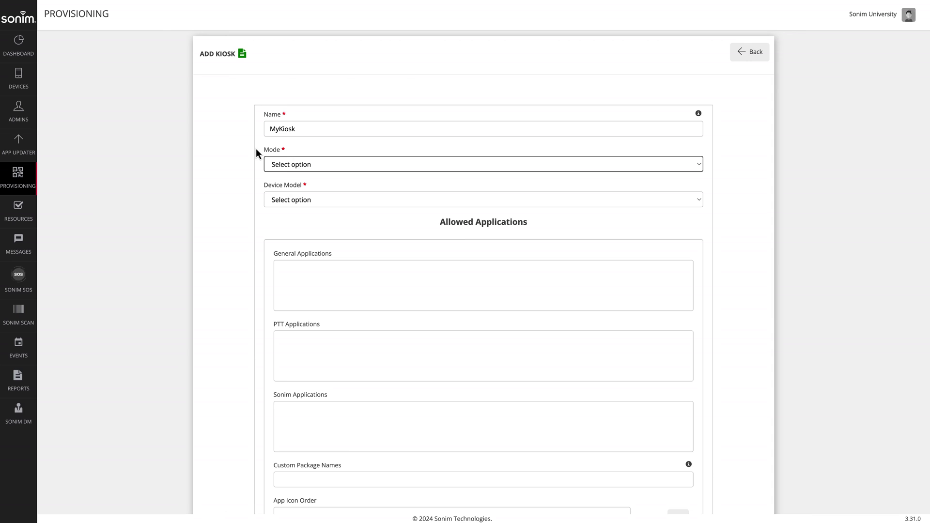
Step: Set the kiosk to Work Mode with device model Sonim XP3plus
left_click(283, 167)
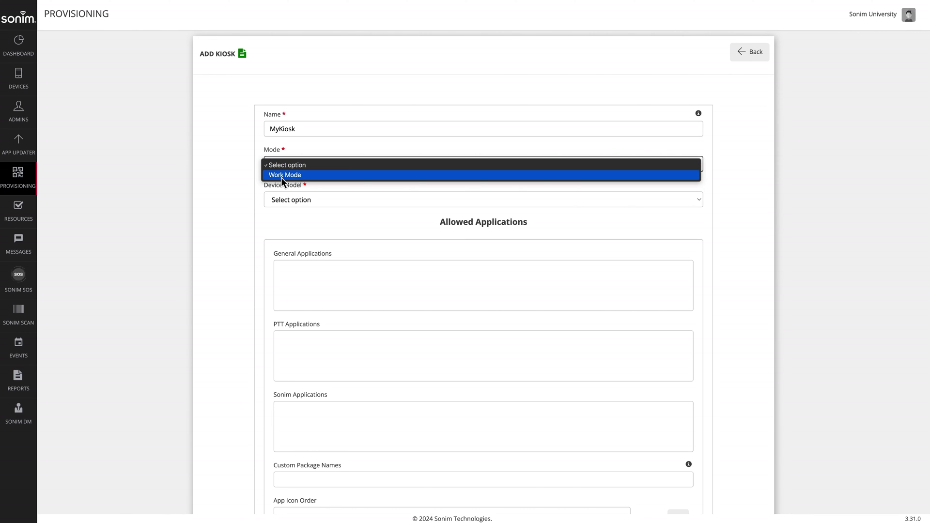
left_click(284, 175)
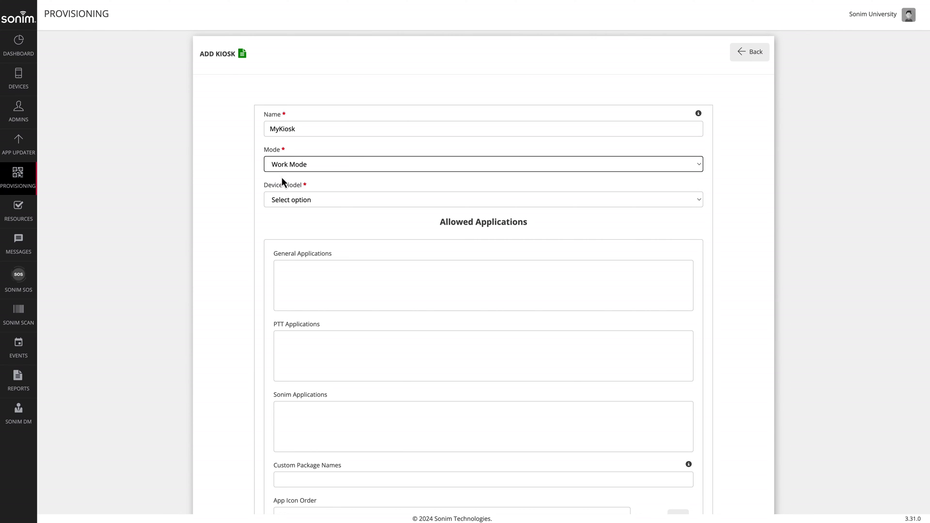
left_click(296, 206)
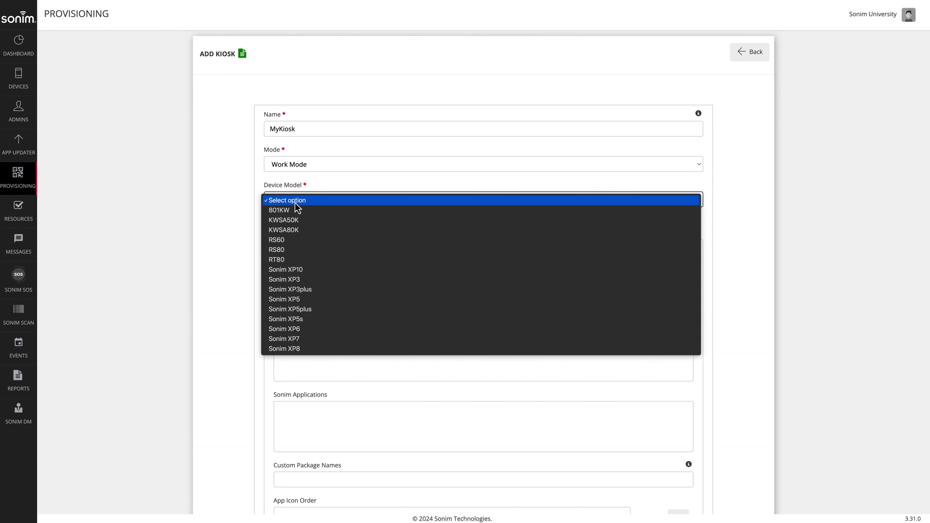
left_click(304, 290)
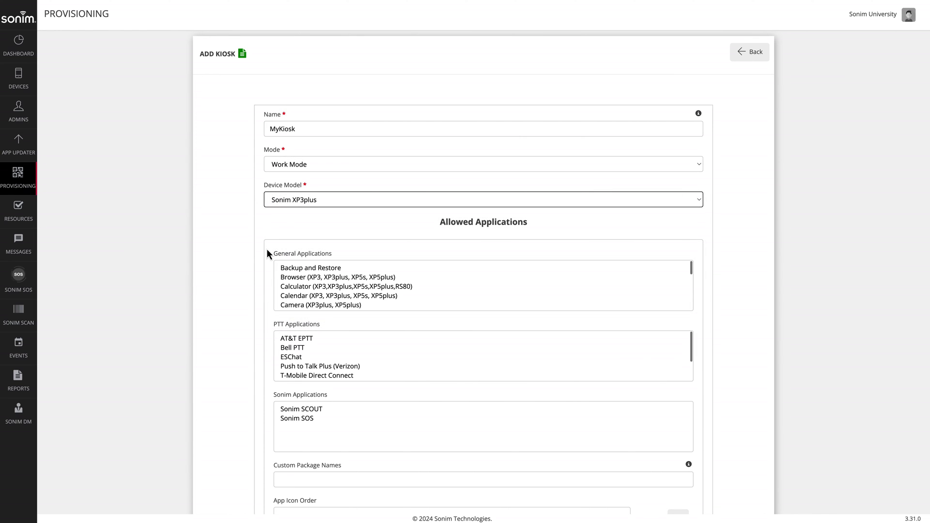
Step: Allow Calculator, Camera, Contacts, Phone and Gallery from the General Applications list
scroll(266, 248, "down", 3)
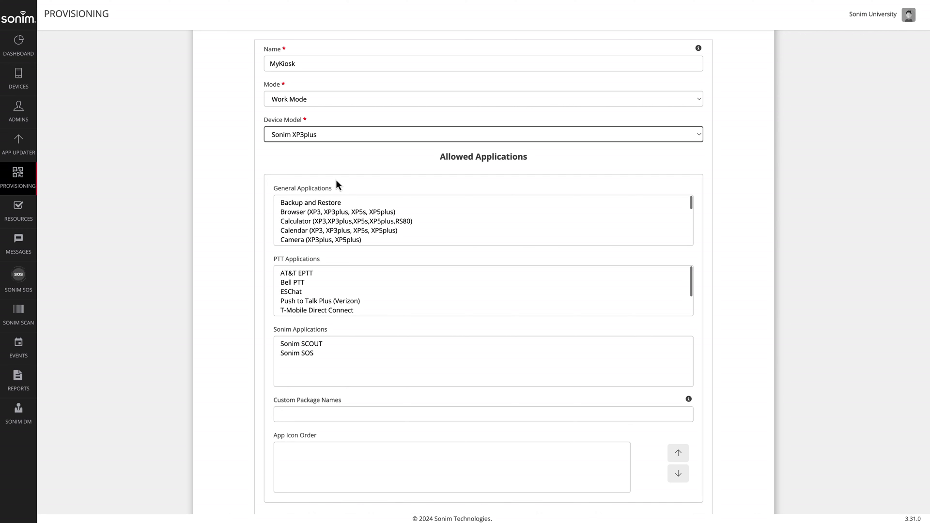
left_click(308, 222)
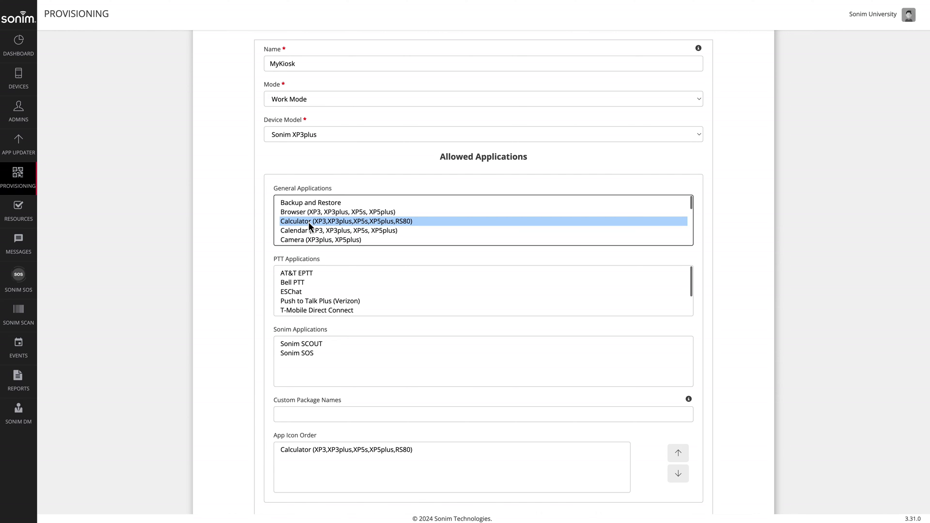
left_click(304, 243)
scroll(304, 232, "down", 3)
left_click(301, 205)
scroll(300, 227, "down", 2)
scroll(299, 231, "down", 1)
left_click(298, 232)
scroll(297, 235, "up", 1)
scroll(297, 235, "down", 2)
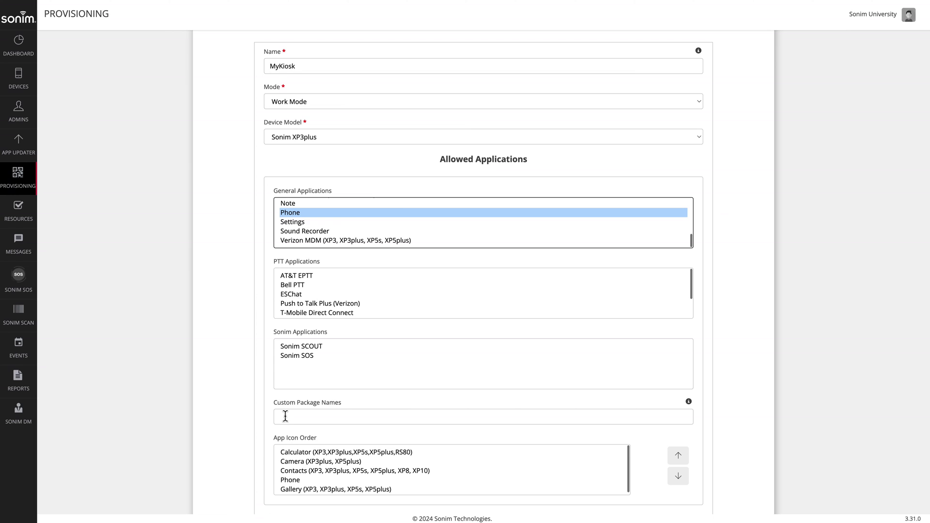
Step: Paste com.sonim.scout.sos into Custom Package Names, followed by a comma
left_click(285, 416)
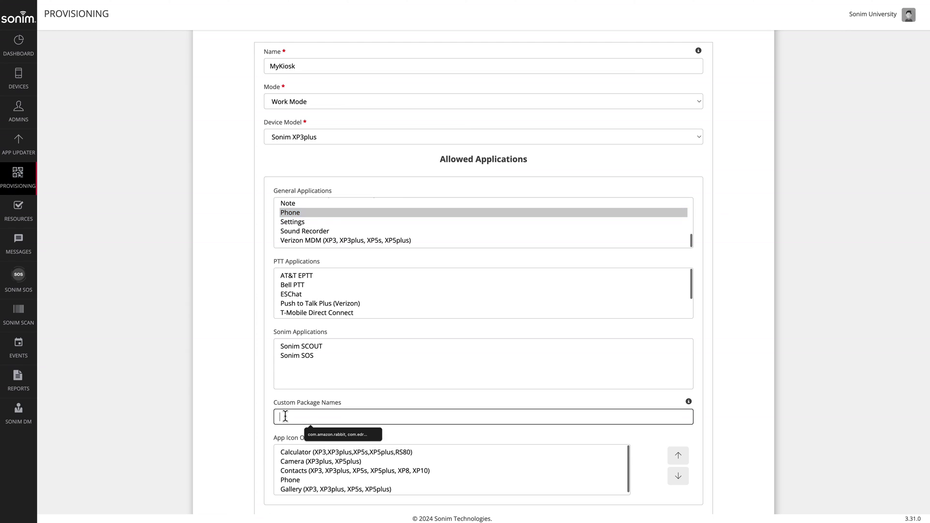
type("com.sonim.scout.sos")
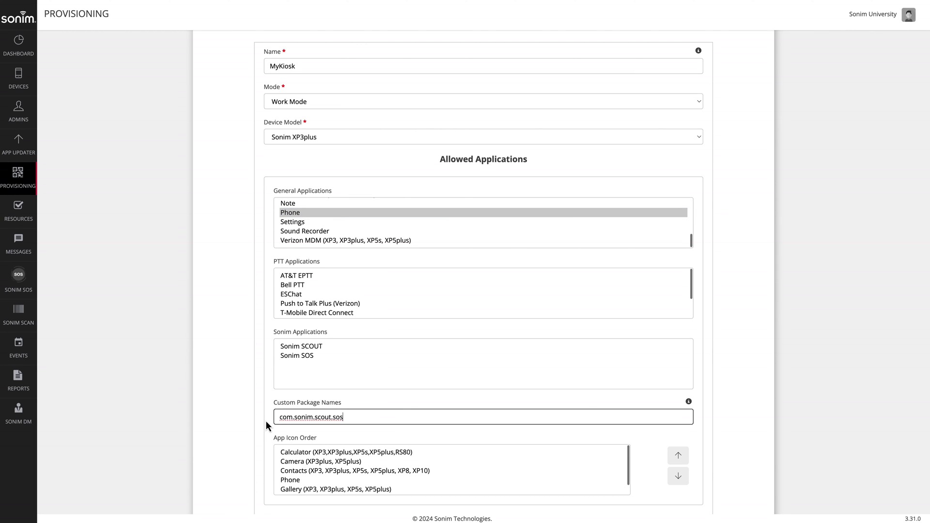
type(",")
Step: Move Phone to the top of the App Icon Order
scroll(266, 426, "up", 1)
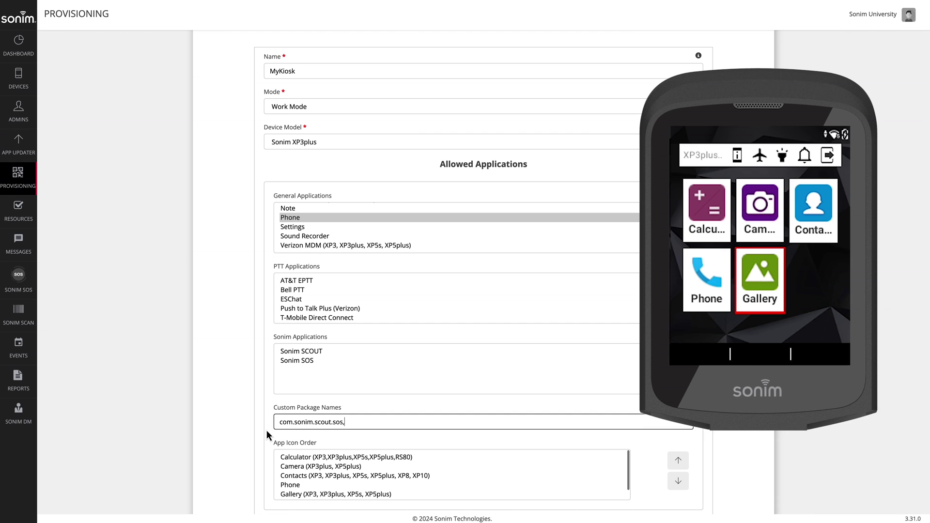
scroll(270, 446, "down", 1)
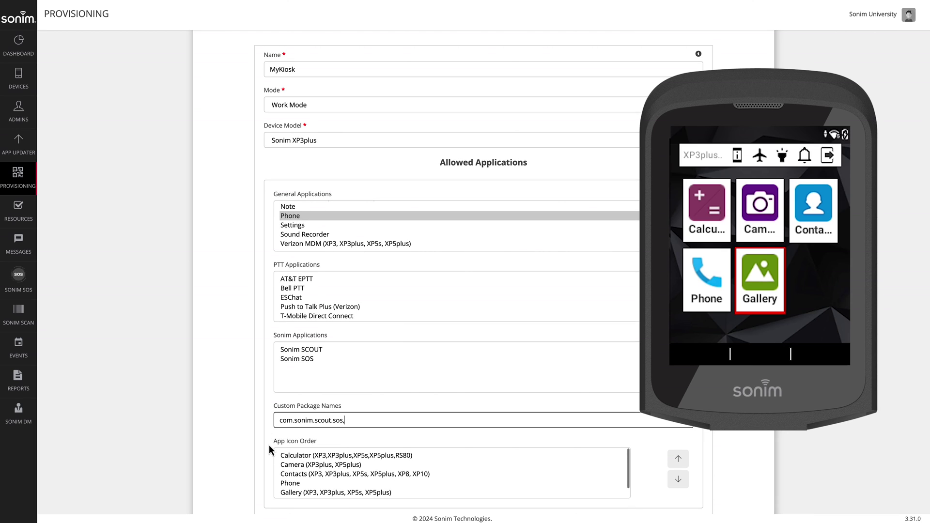
left_click(296, 458)
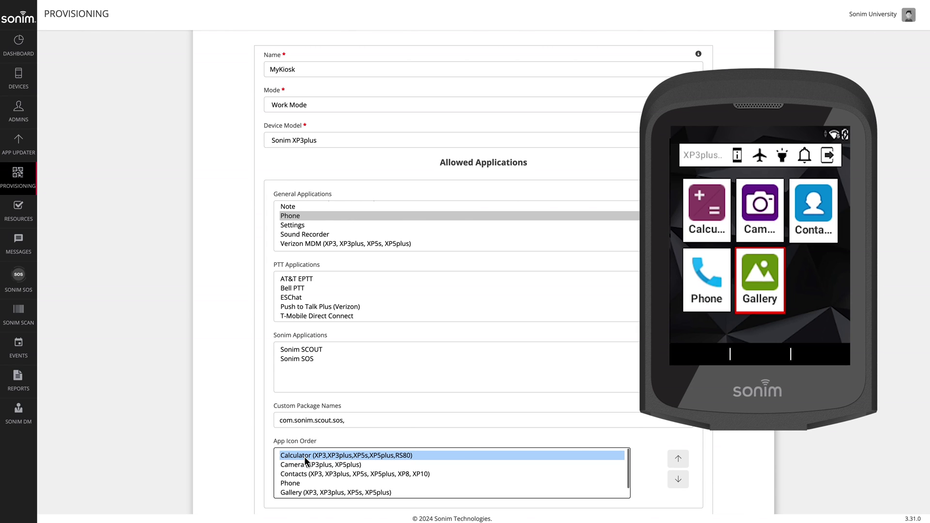
left_click(298, 469)
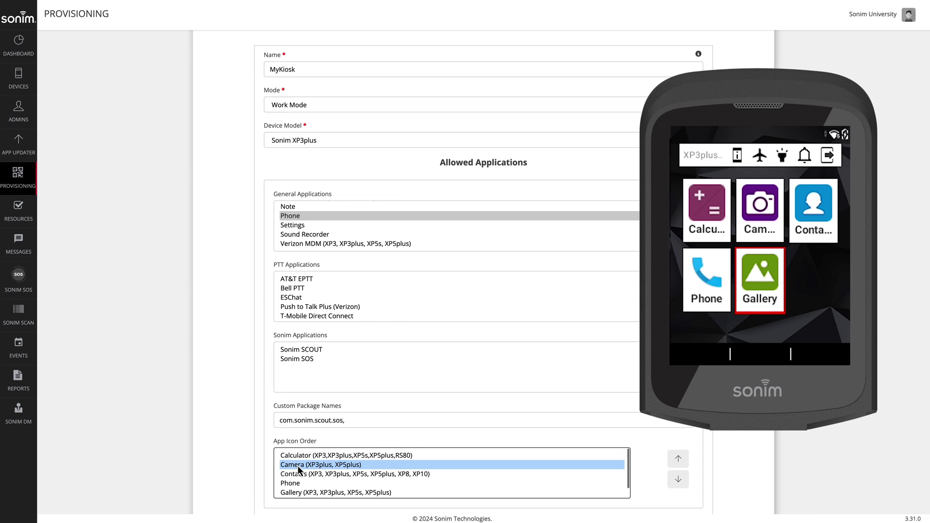
left_click(297, 476)
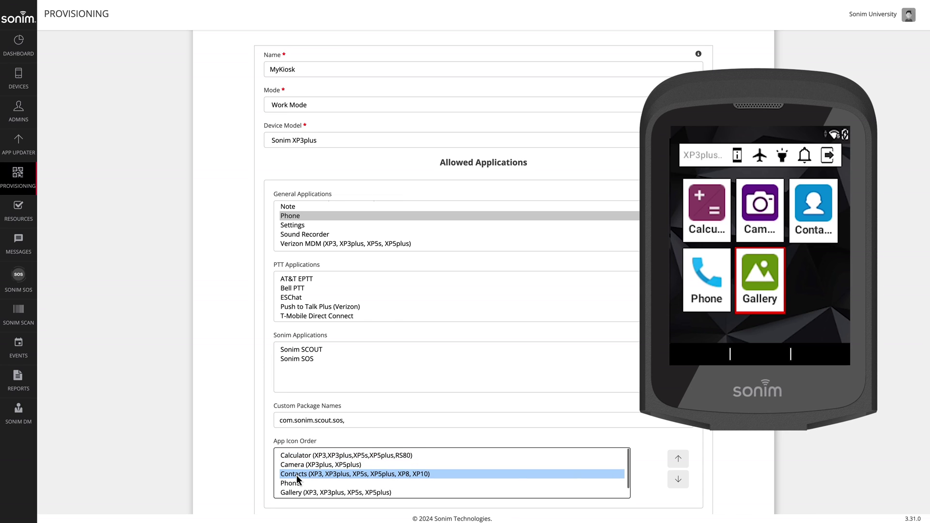
left_click(292, 486)
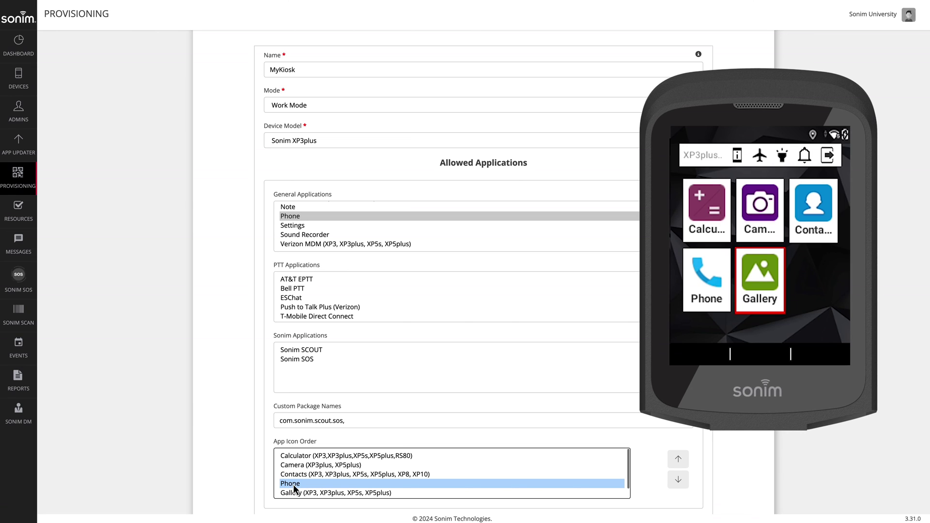
left_click(680, 460)
left_click(680, 460)
left_click(679, 460)
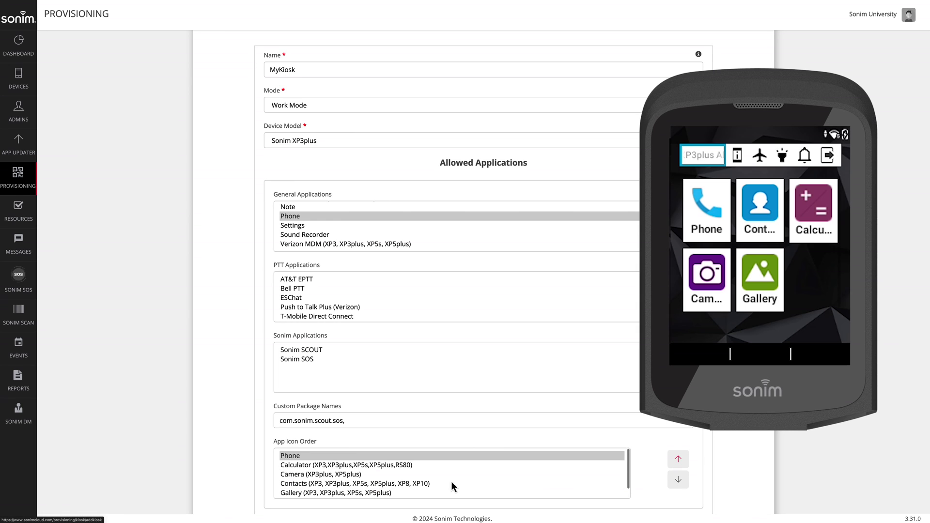
Step: Move Contacts up to second place in the App Icon Order, after Phone
left_click(432, 486)
left_click(678, 459)
left_click(678, 459)
left_click(339, 484)
scroll(263, 471, "down", 1)
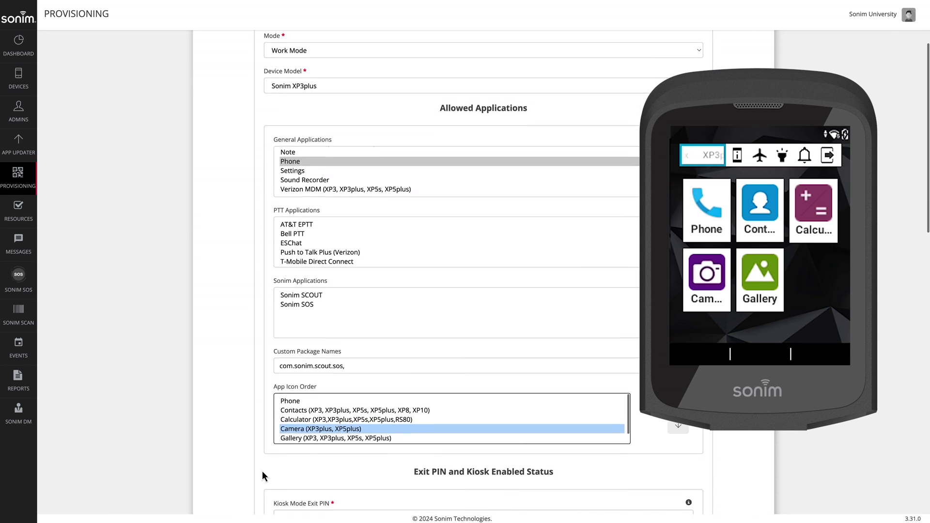
Step: Tick Always On Status so the kiosk stays enabled without start and end times
scroll(262, 471, "down", 3)
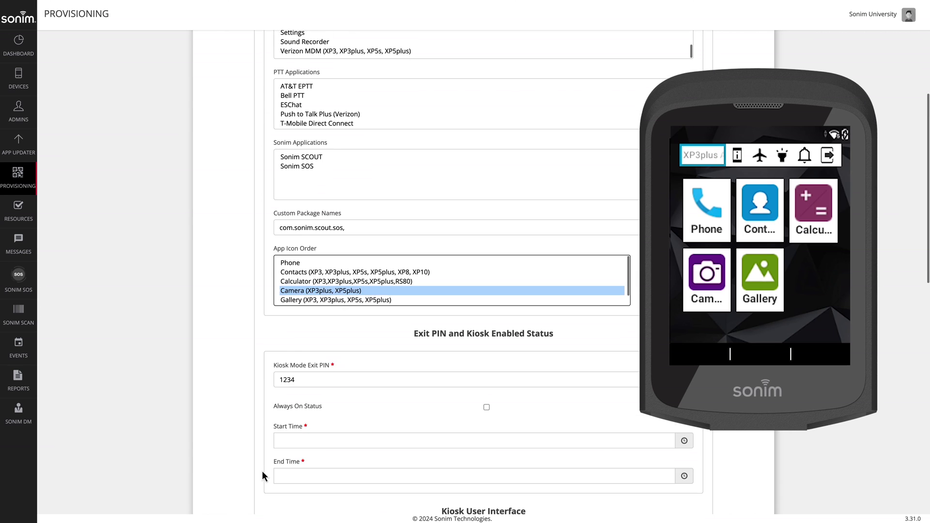
scroll(263, 471, "down", 1)
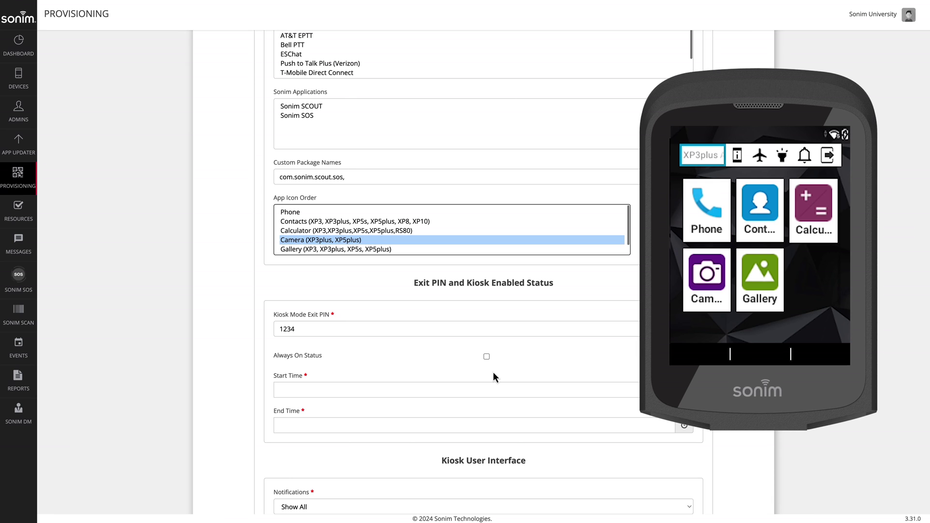
left_click(486, 356)
scroll(485, 385, "down", 3)
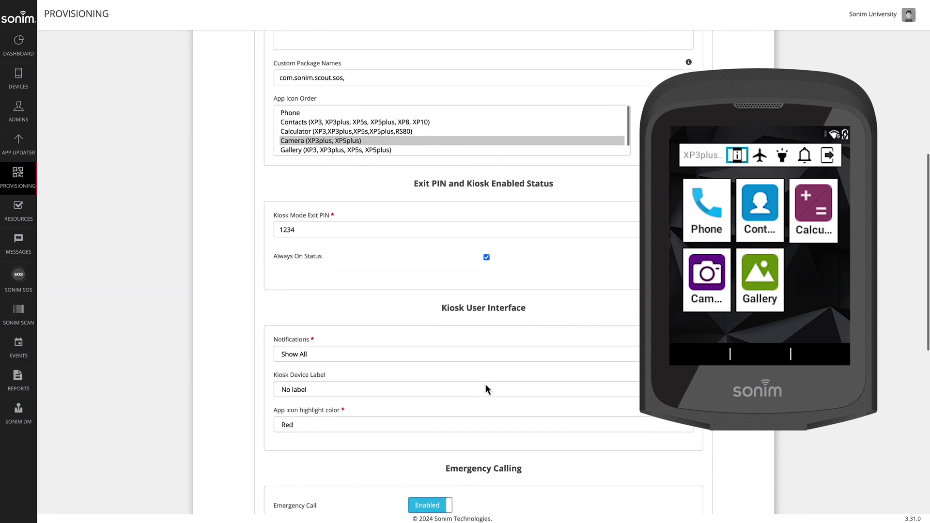
Step: Keep notifications at Show All and set Kiosk Device Label to CLOUD Device Name
left_click(326, 321)
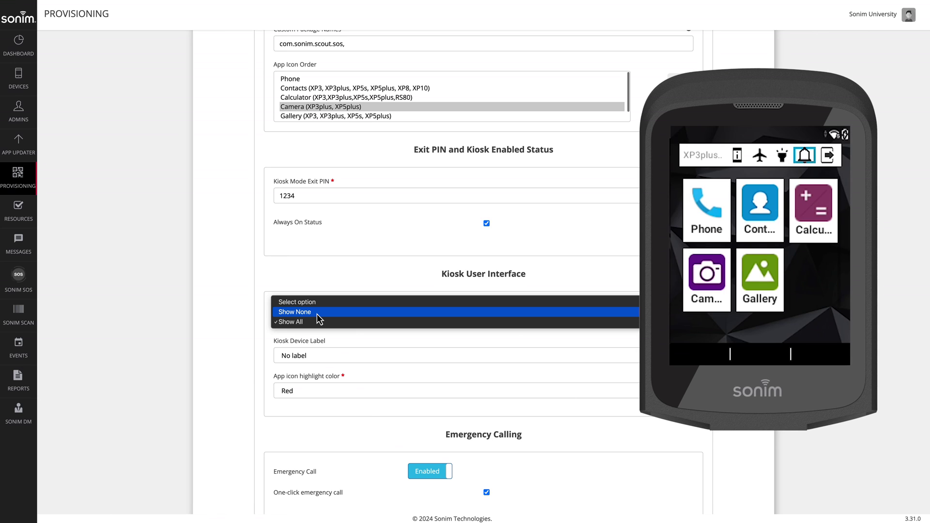
left_click(318, 322)
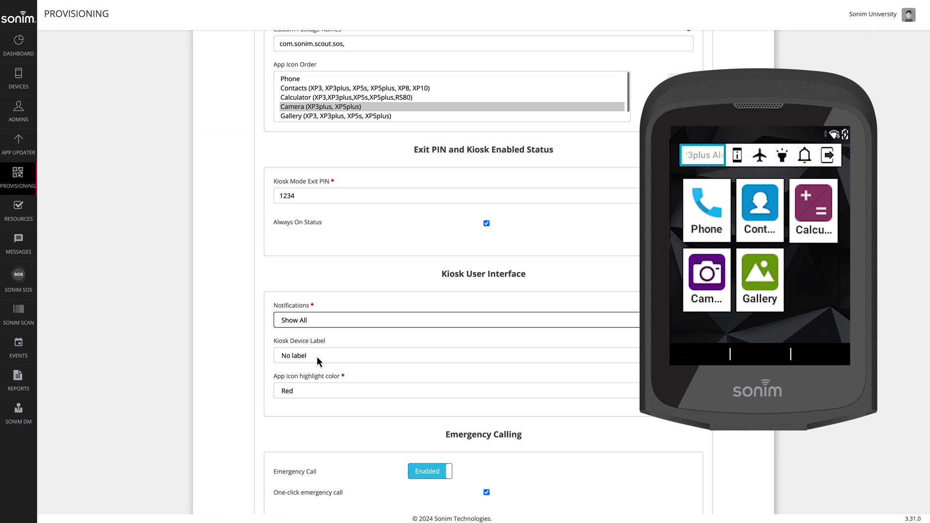
left_click(317, 357)
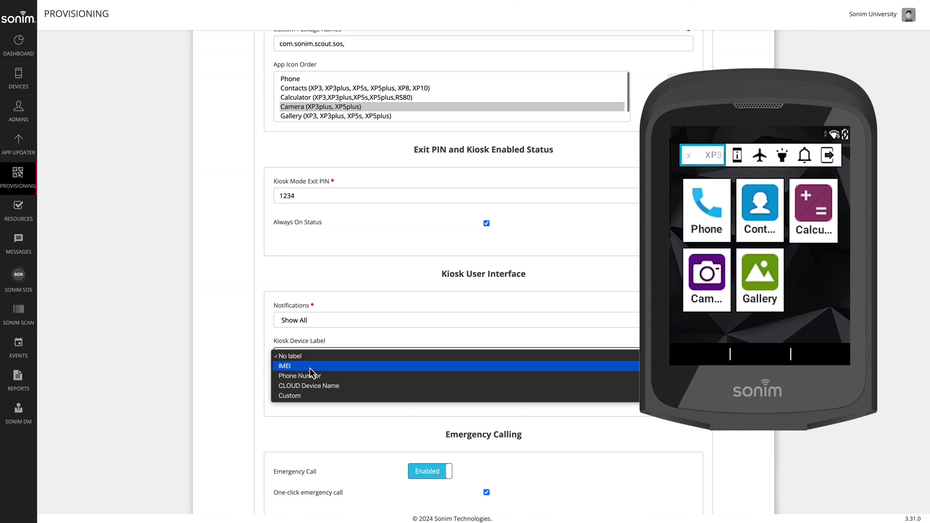
left_click(321, 396)
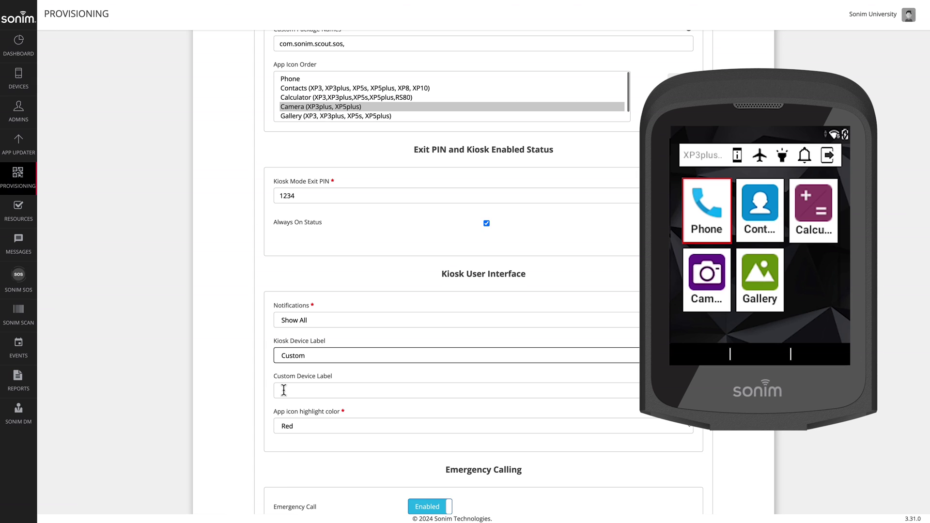
key("Up")
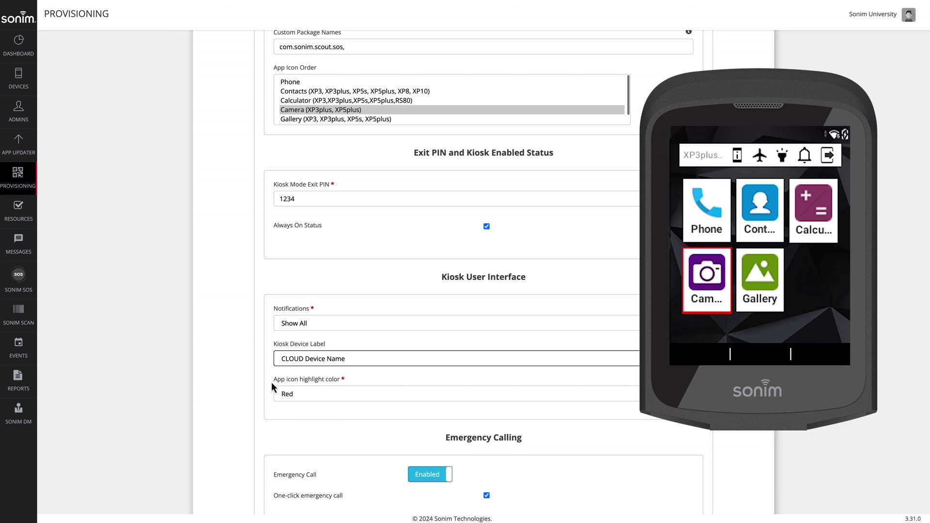
Step: Keep Red as the app icon highlight colour
left_click(300, 394)
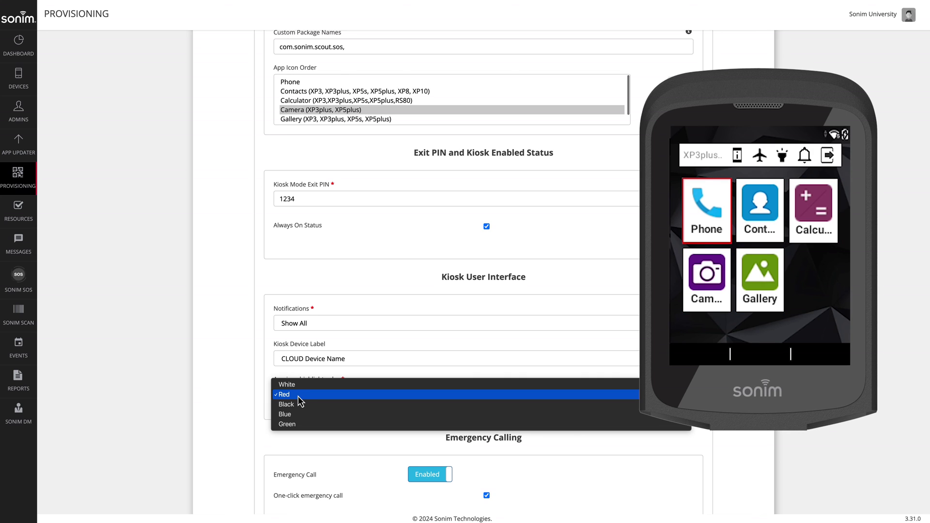
left_click(298, 394)
scroll(356, 388, "down", 2)
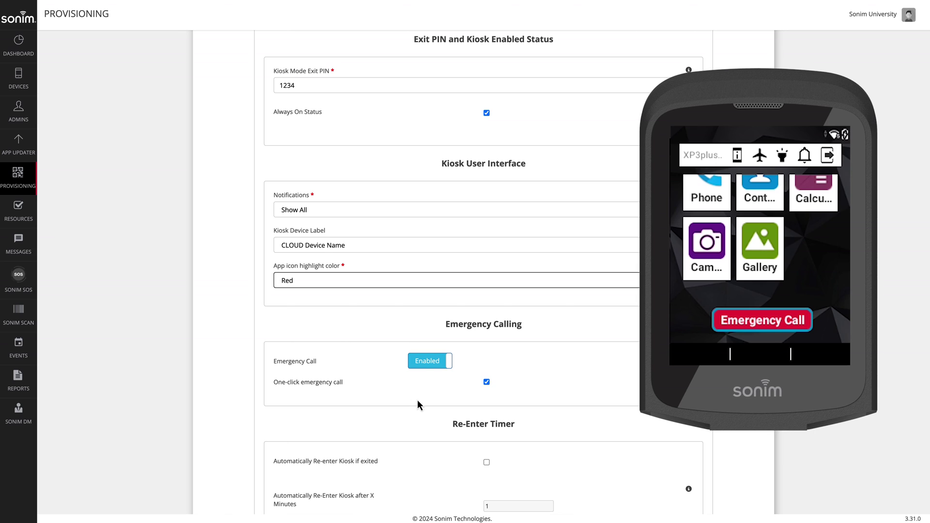
Step: Turn off one-click emergency call and set Emergency Call to Disabled, confirming both
left_click(487, 383)
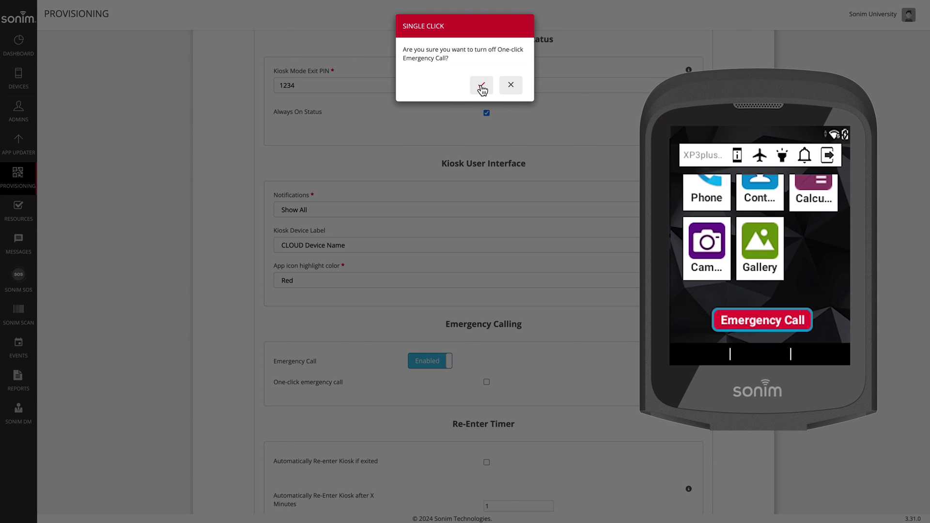
left_click(482, 86)
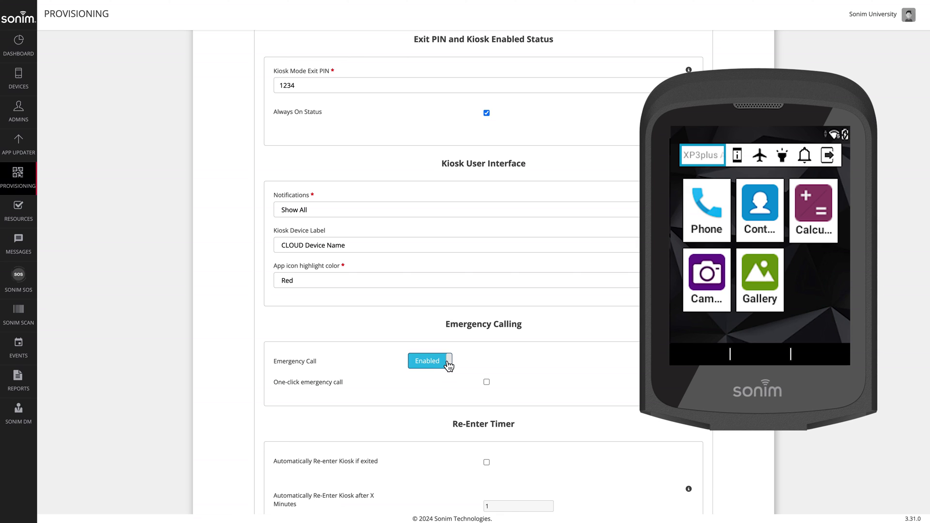
left_click(437, 362)
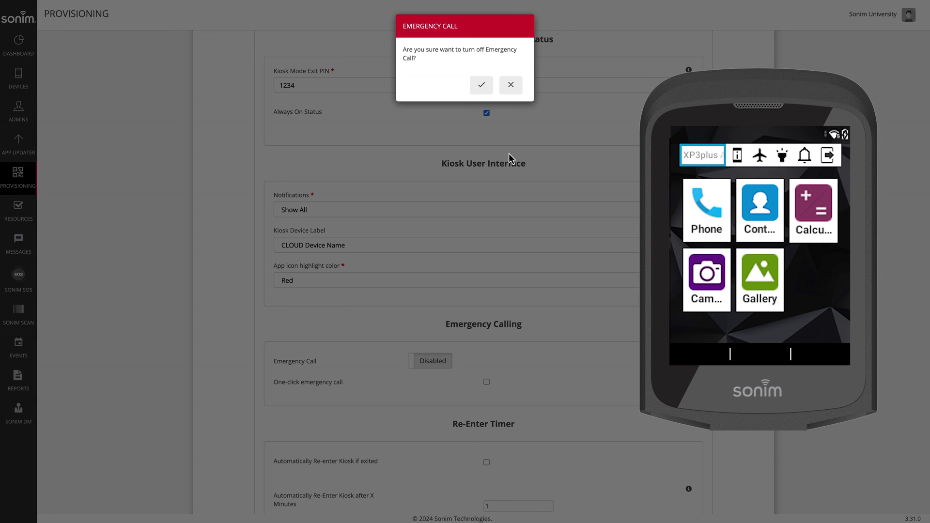
left_click(482, 85)
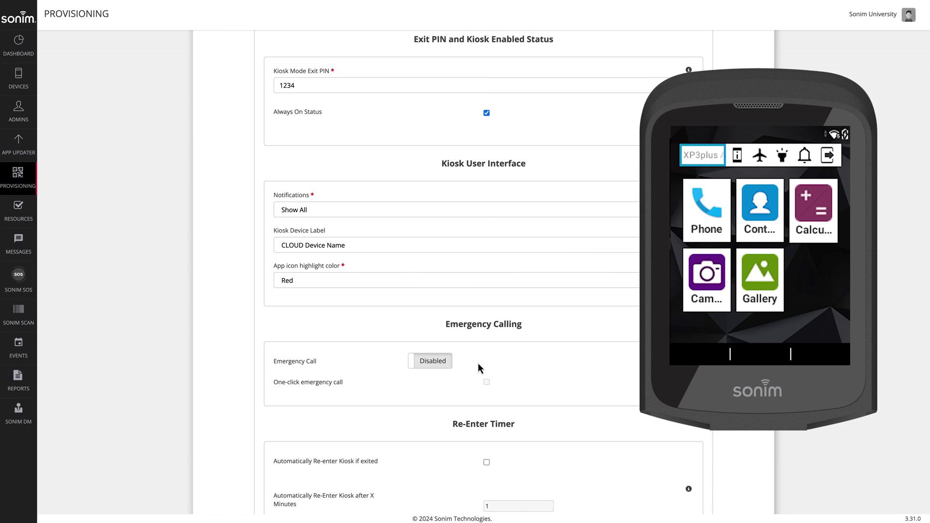
Step: Tick Allow Airplane Mode and Allow Flashlight (Torch) Access in Advanced Settings
scroll(478, 362, "down", 3)
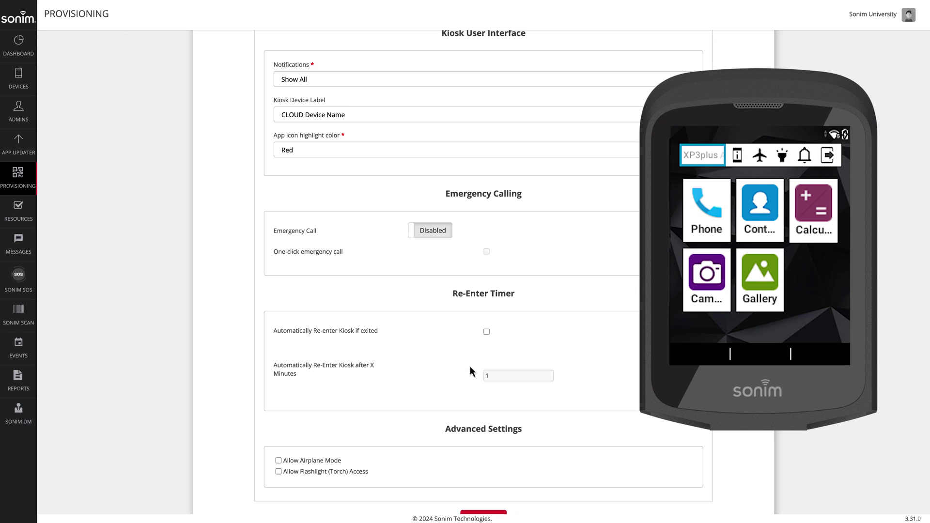
scroll(501, 341, "down", 1)
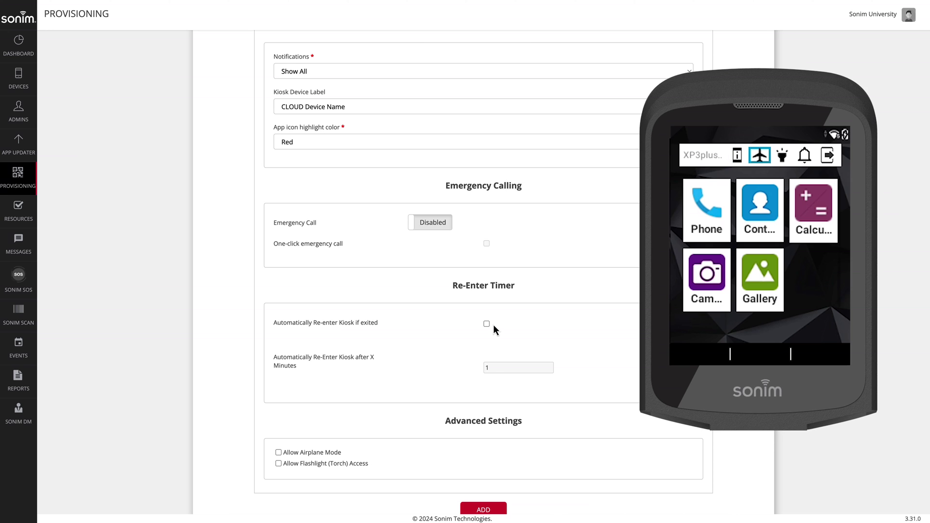
scroll(441, 367, "down", 1)
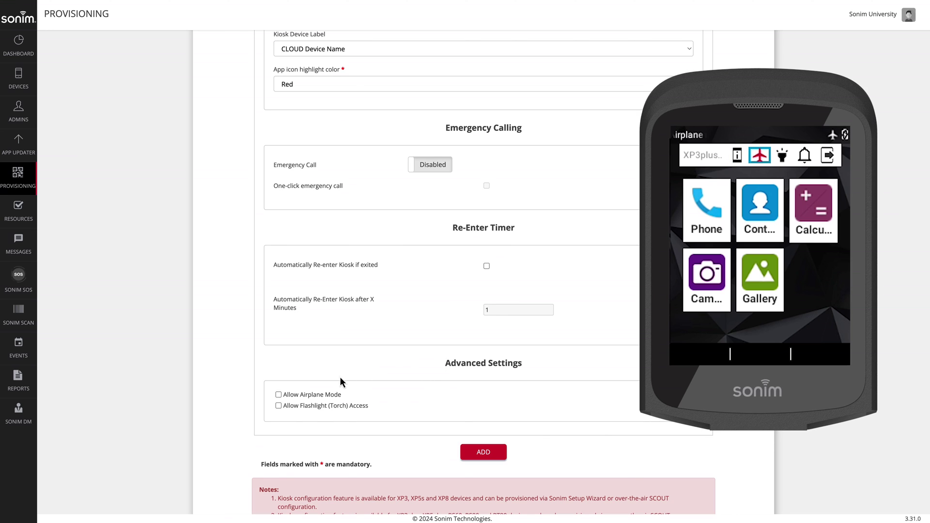
left_click(279, 394)
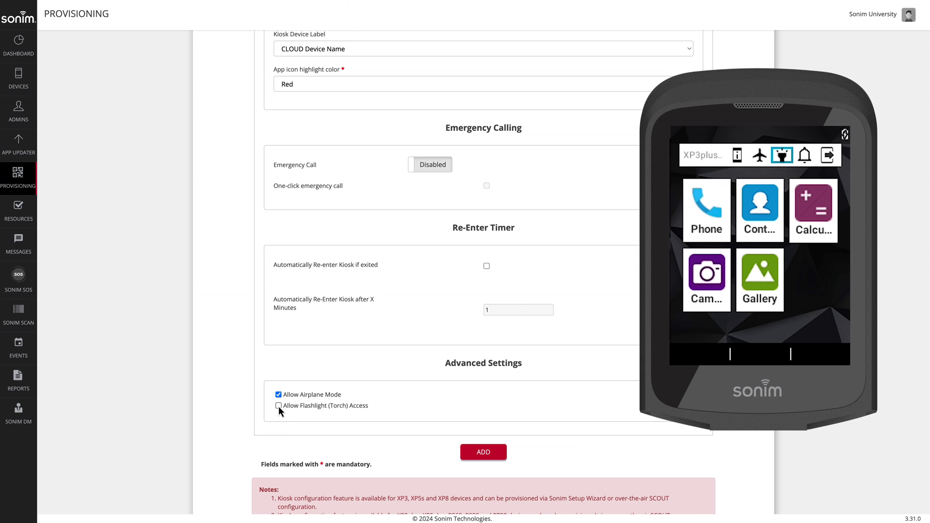
left_click(278, 406)
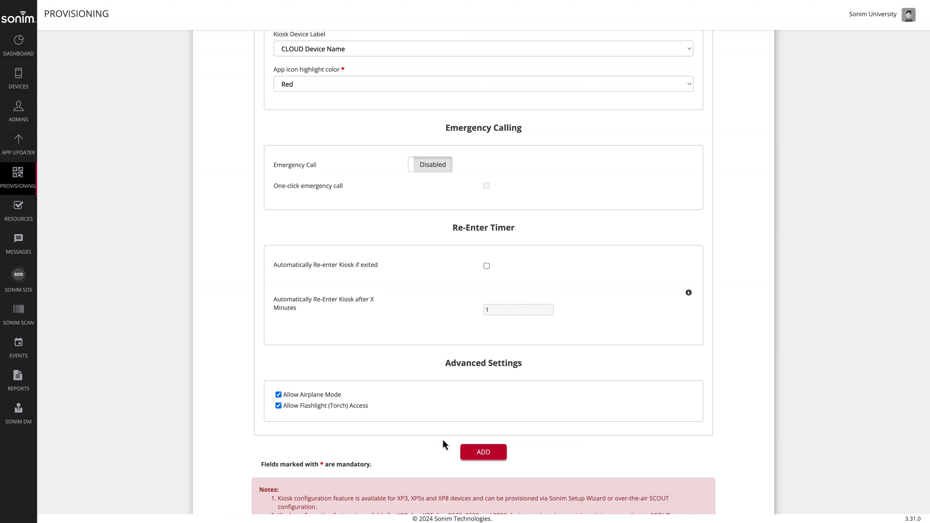
Step: Save the MyKiosk resource with the ADD button
left_click(483, 453)
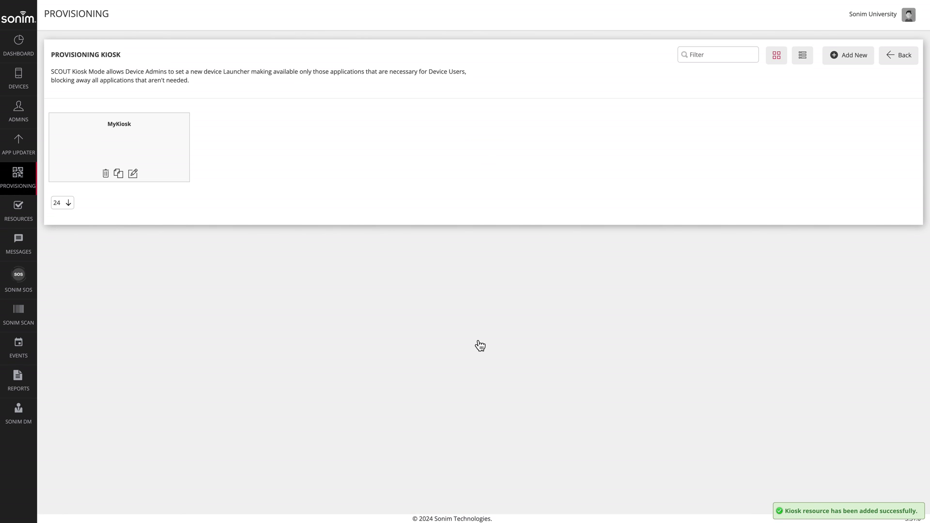